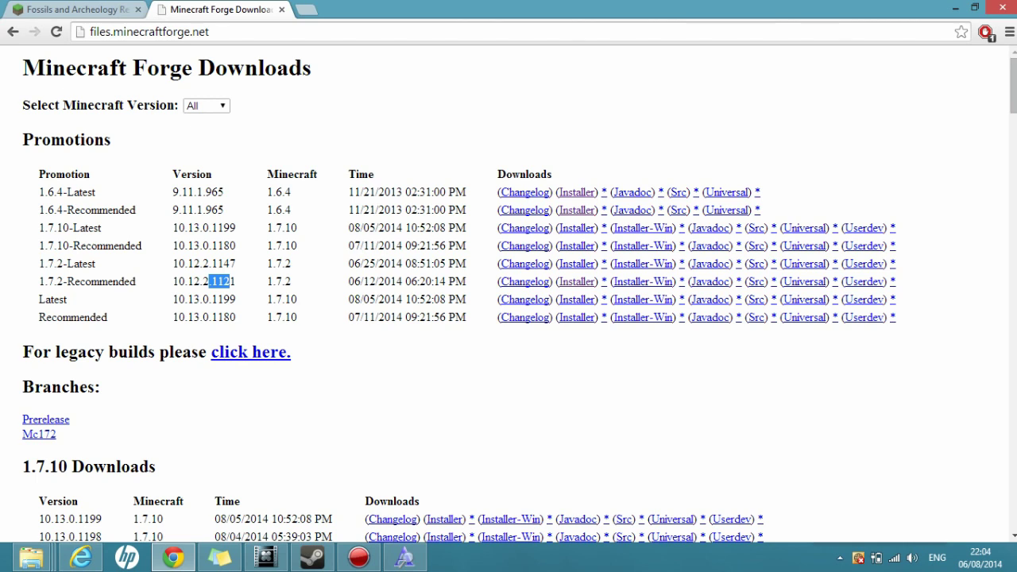
- Compare the Forge build numbers for 1.7.2 and 1.7.10 on the downloads page with those required in the mod's forum thread
{"action": "left_click_drag", "start_coordinate": [212, 281], "coordinate": [236, 282]}
{"action": "left_click", "coordinate": [233, 281]}
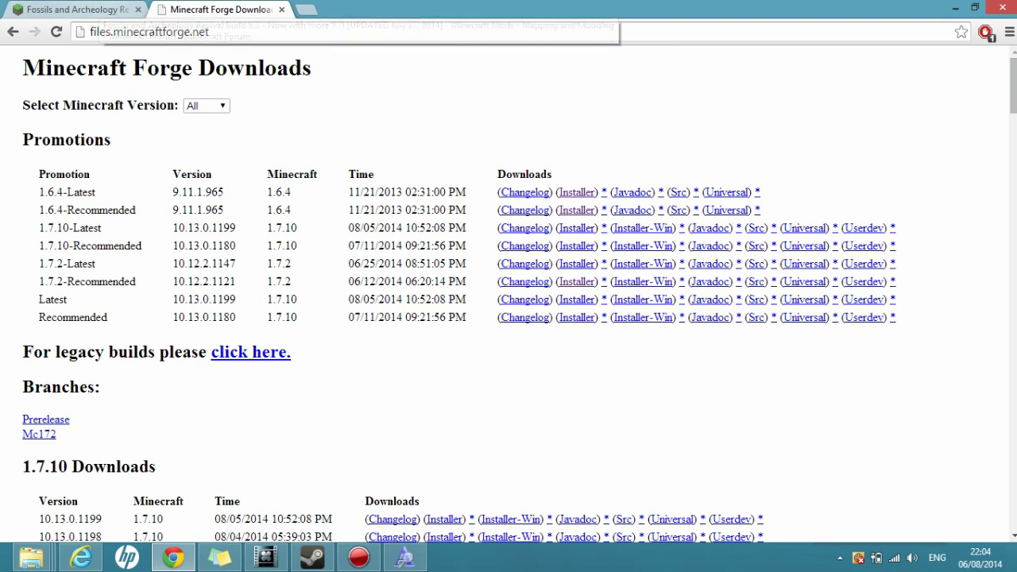
{"action": "left_click_drag", "start_coordinate": [236, 264], "coordinate": [199, 264]}
{"action": "left_click", "coordinate": [199, 264]}
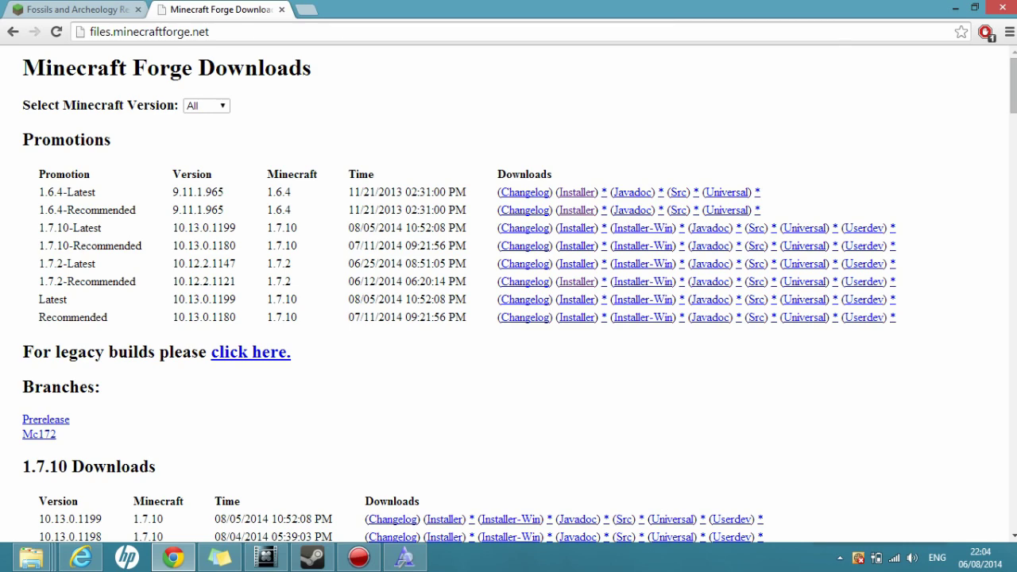
{"action": "left_click_drag", "start_coordinate": [231, 245], "coordinate": [211, 245]}
{"action": "left_click", "coordinate": [211, 246]}
{"action": "left_click", "coordinate": [104, 9]}
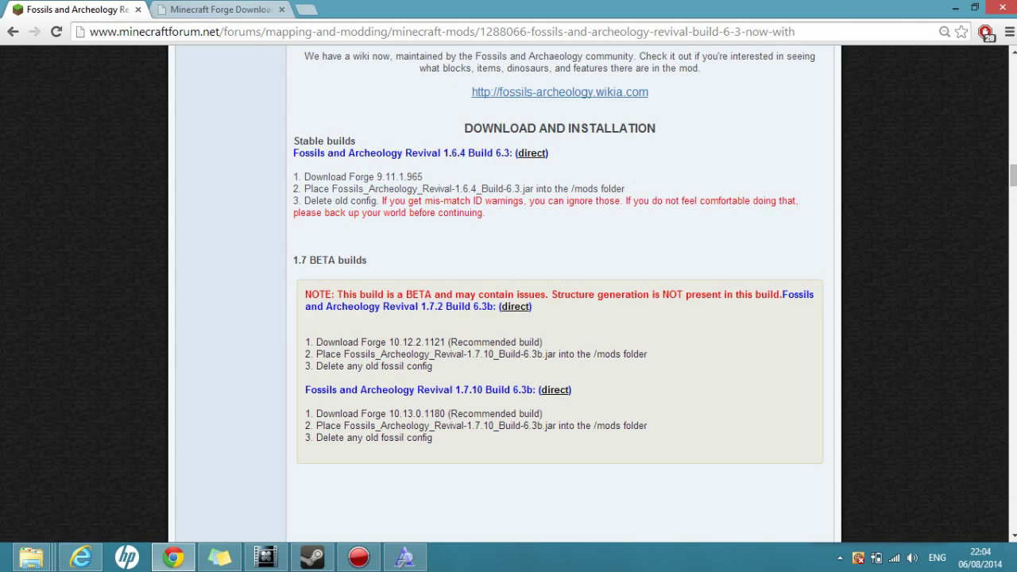
{"action": "key", "text": "ctrl+Tab"}
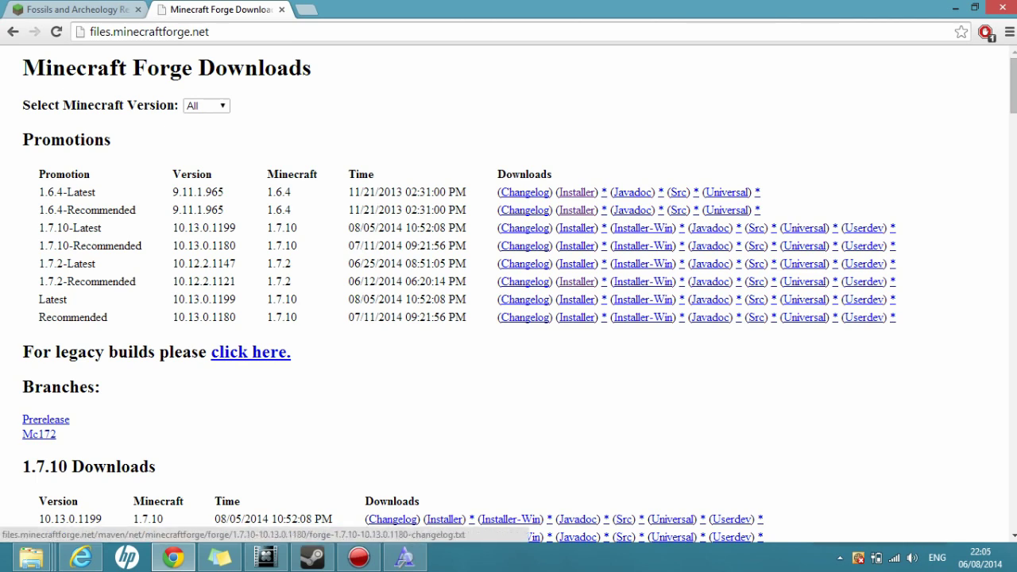
{"action": "key", "text": "ctrl+Tab"}
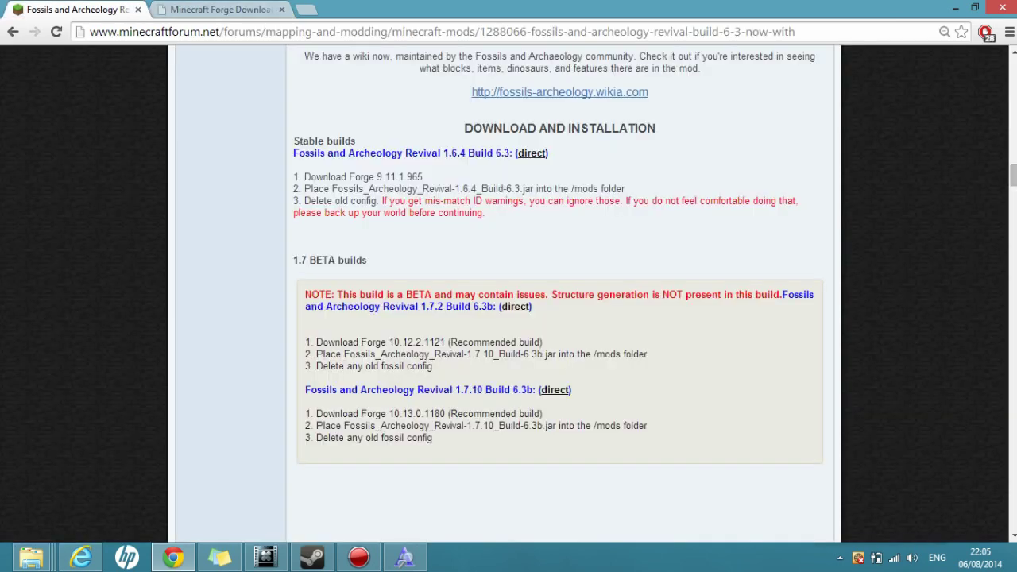
- Open the direct download link for Fossils and Archeology Revival 1.7.2 Build 6.3b in a new tab, view the page, and close it
{"action": "right_click", "coordinate": [522, 309]}
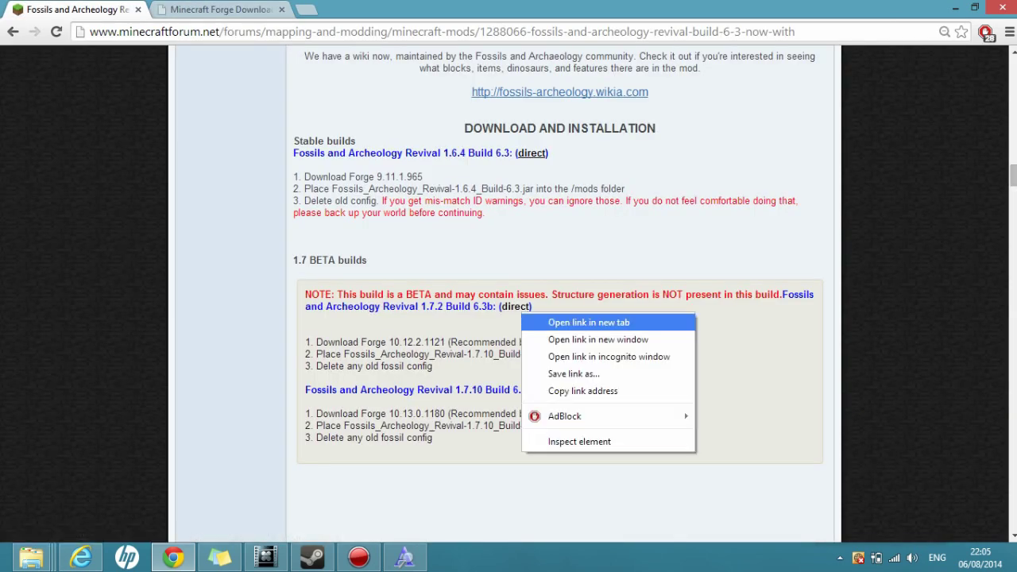
{"action": "left_click", "coordinate": [588, 322]}
{"action": "left_click_drag", "start_coordinate": [482, 307], "coordinate": [532, 307]}
{"action": "left_click", "coordinate": [534, 307]}
{"action": "right_click", "coordinate": [518, 306]}
{"action": "left_click", "coordinate": [556, 315]}
{"action": "left_click", "coordinate": [223, 9]}
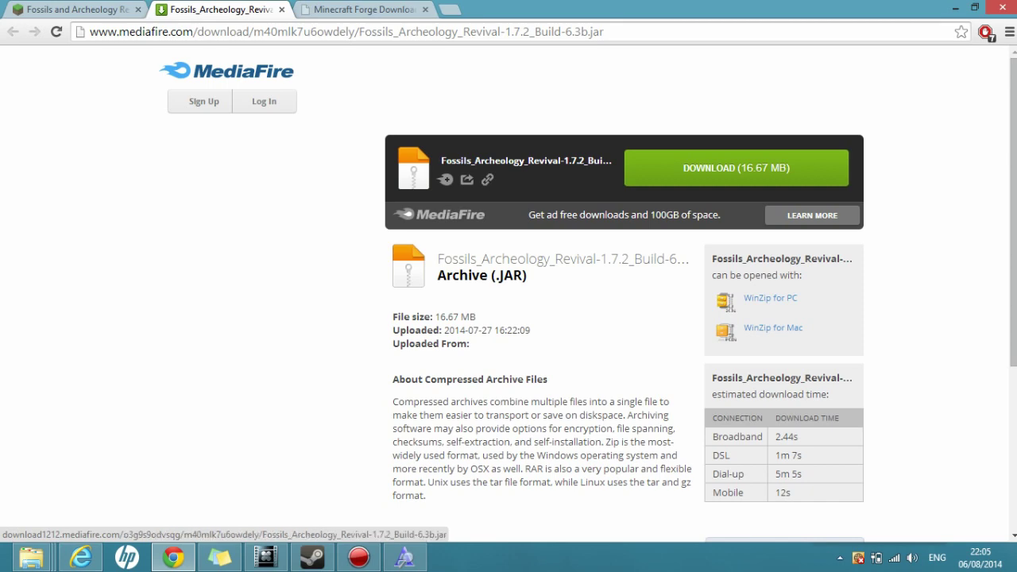
{"action": "left_click", "coordinate": [281, 10]}
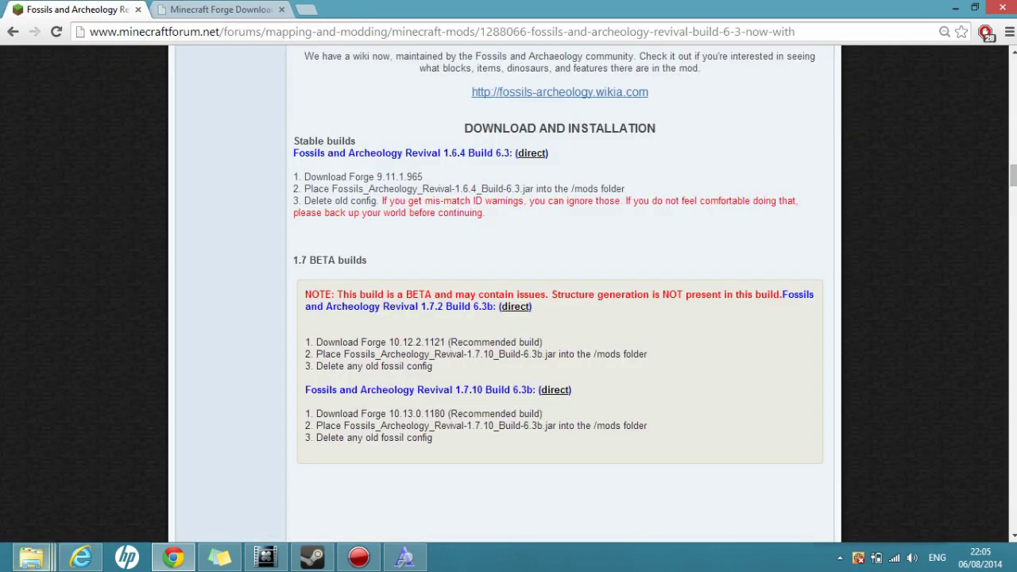
- Switch to the F&A mod install folder, run the forge-1.7.2-10.12.2.1121 installer to view its options, and cancel it
{"action": "mouse_move", "coordinate": [32, 557]}
{"action": "mouse_move", "coordinate": [260, 477]}
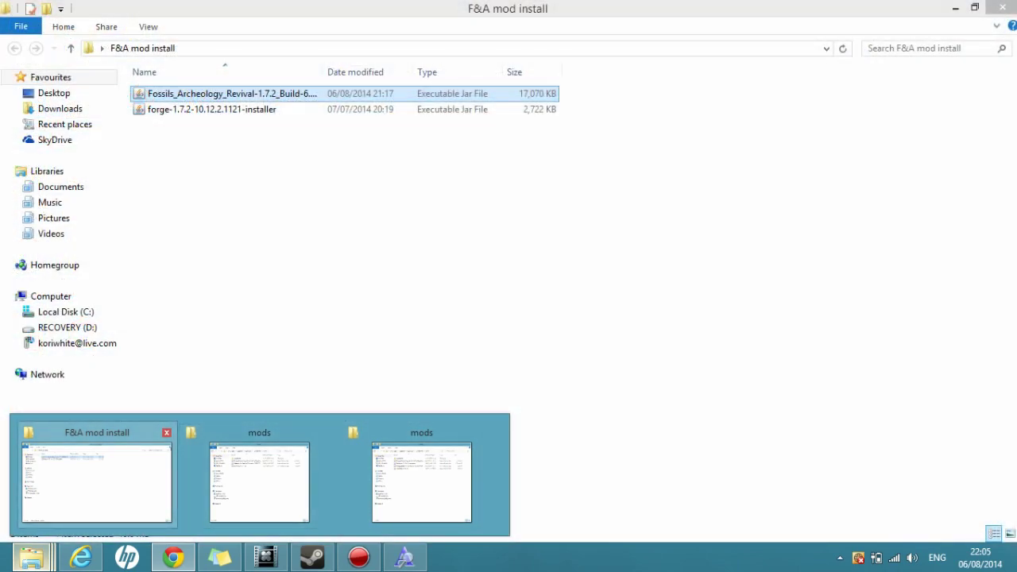
{"action": "left_click", "coordinate": [96, 476]}
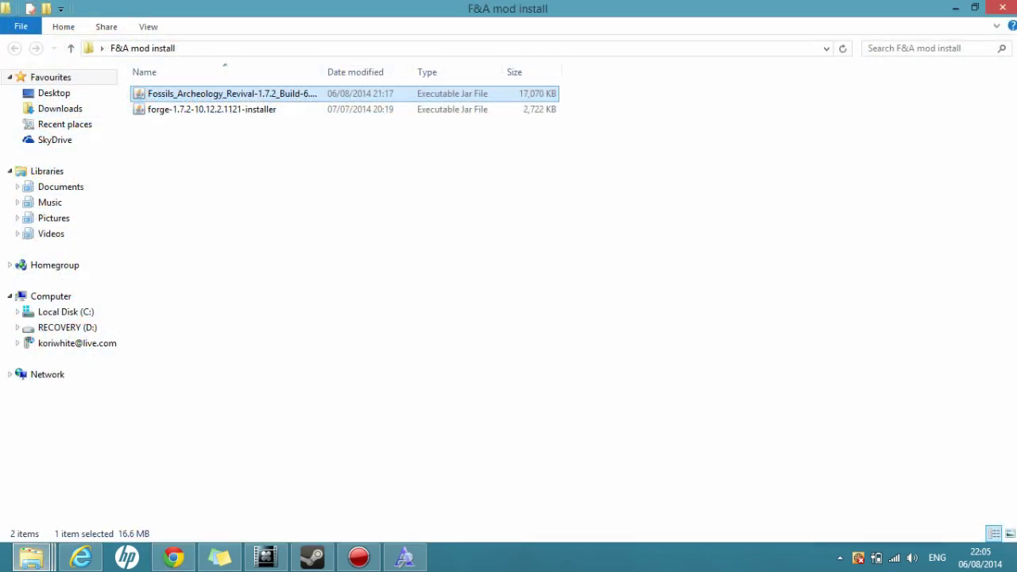
{"action": "key", "text": "Escape"}
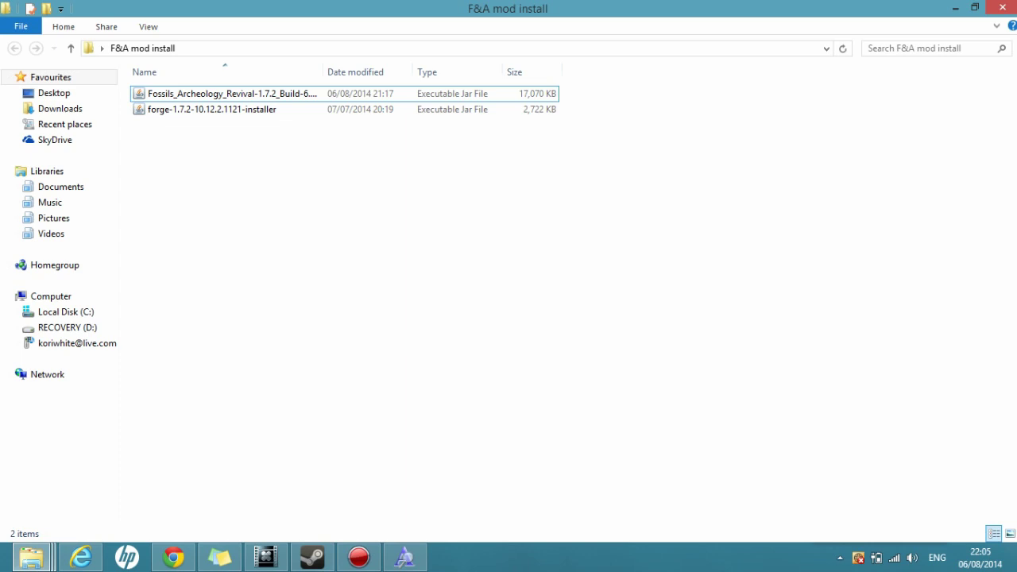
{"action": "left_click", "coordinate": [211, 109]}
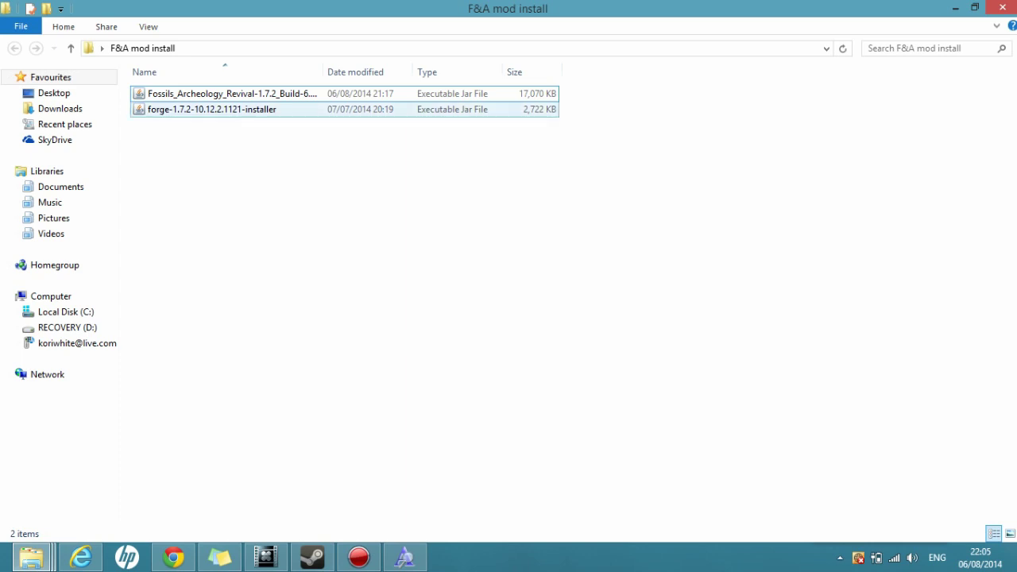
{"action": "left_click", "coordinate": [259, 108]}
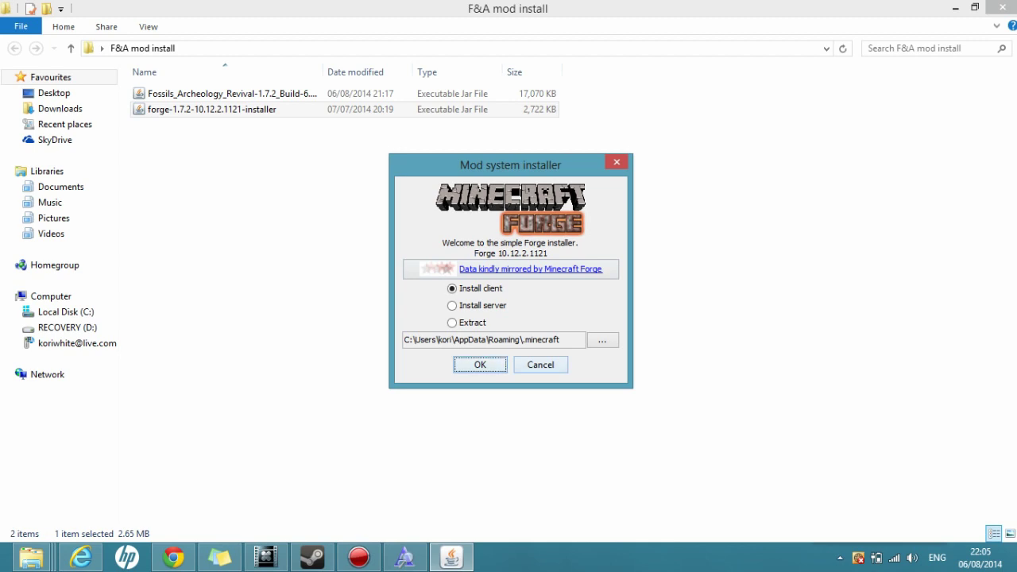
{"action": "left_click", "coordinate": [541, 364]}
- Clear the desktop by minimizing all open windows, including Chrome, the sticky notes, the Action! recorder and the mods folder, and closing the font preview
{"action": "mouse_move", "coordinate": [174, 558]}
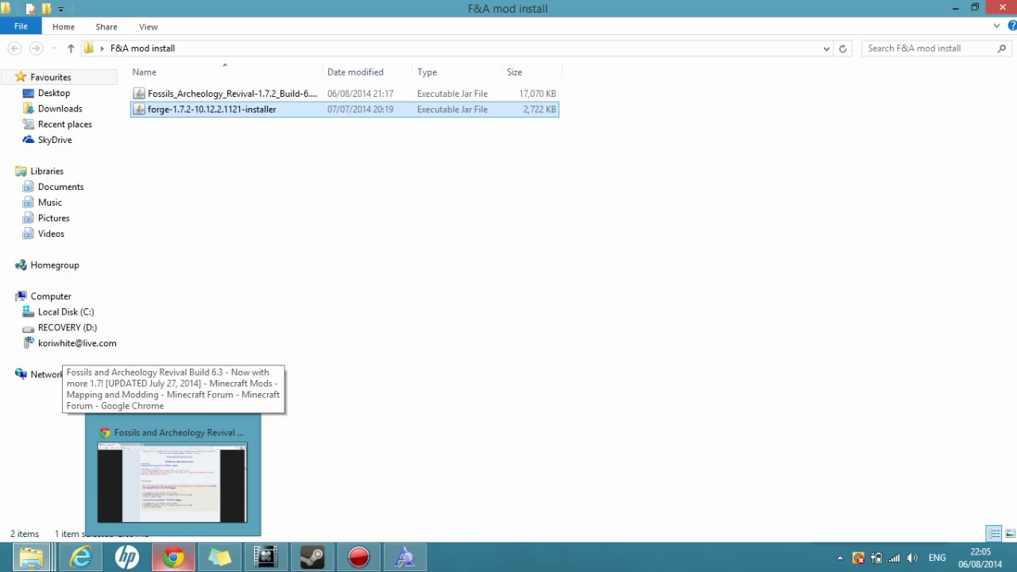
{"action": "left_click", "coordinate": [172, 480]}
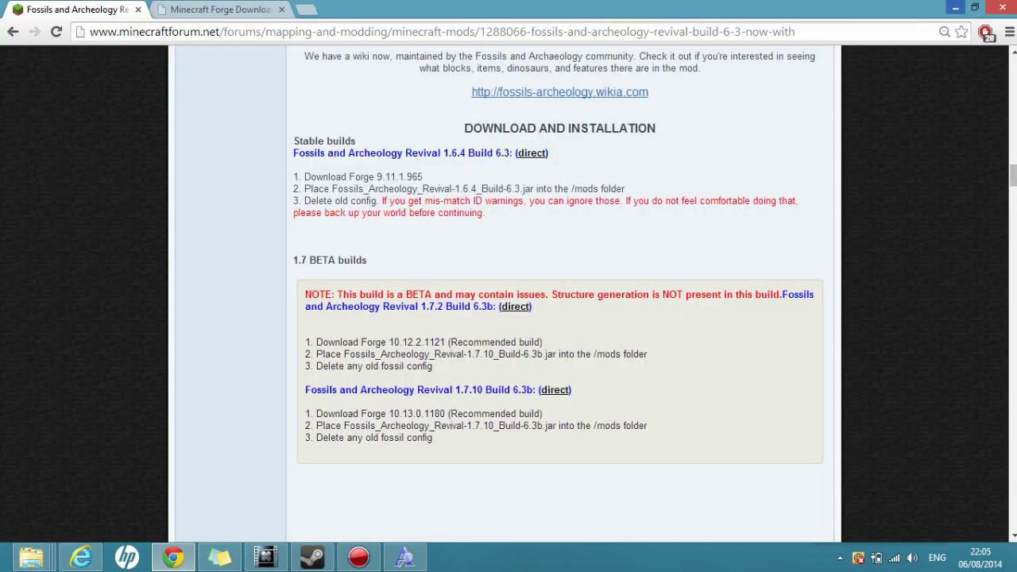
{"action": "left_click", "coordinate": [955, 7]}
{"action": "left_click", "coordinate": [955, 6]}
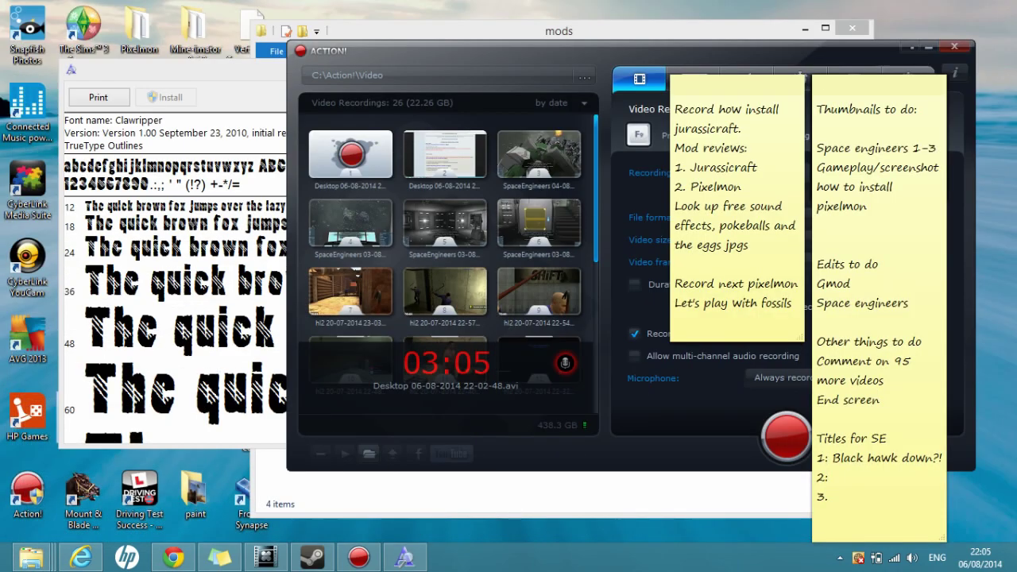
{"action": "key", "text": "alt+Tab"}
{"action": "key", "text": "alt+F4"}
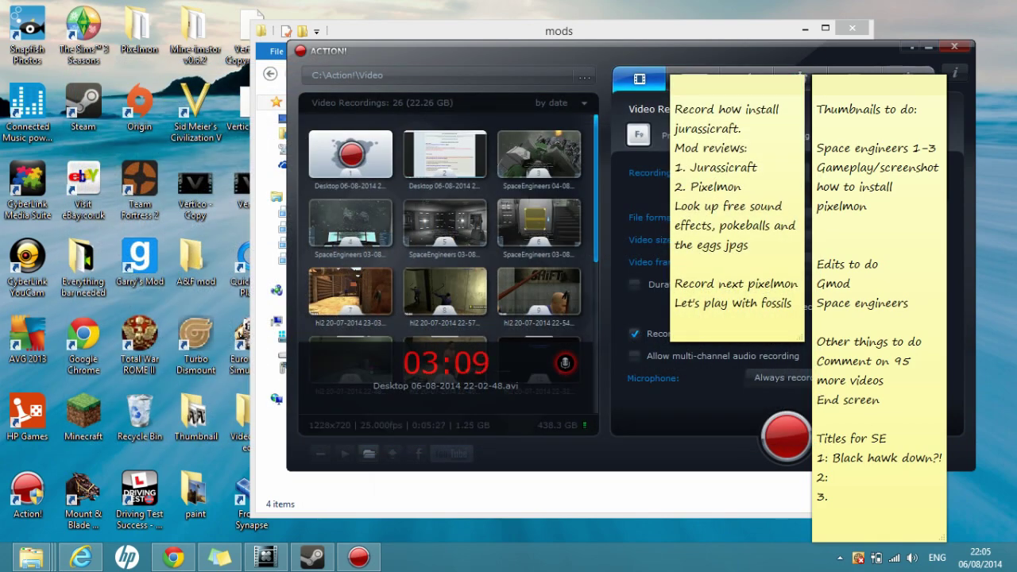
{"action": "left_click", "coordinate": [219, 557]}
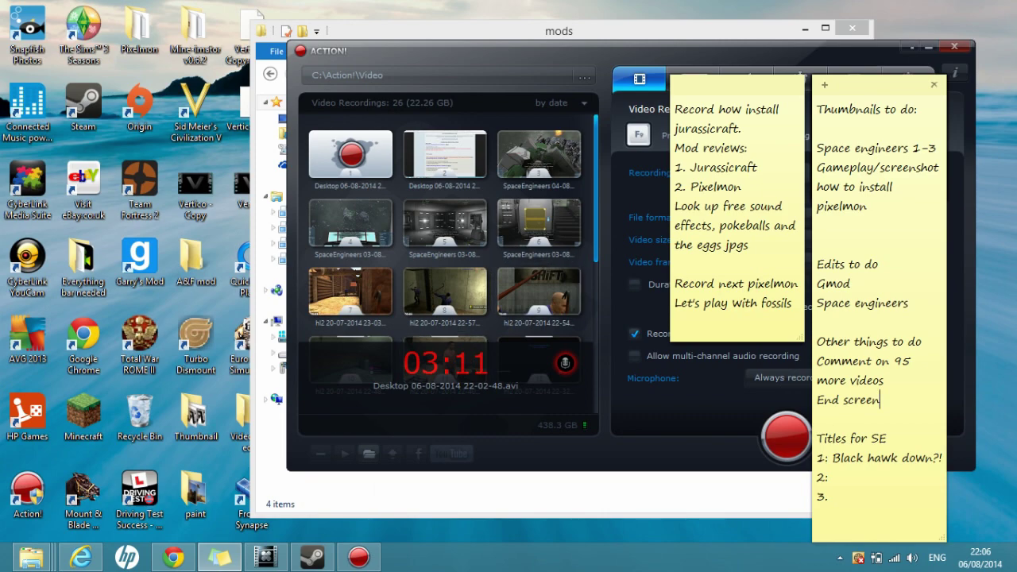
{"action": "left_click", "coordinate": [220, 557]}
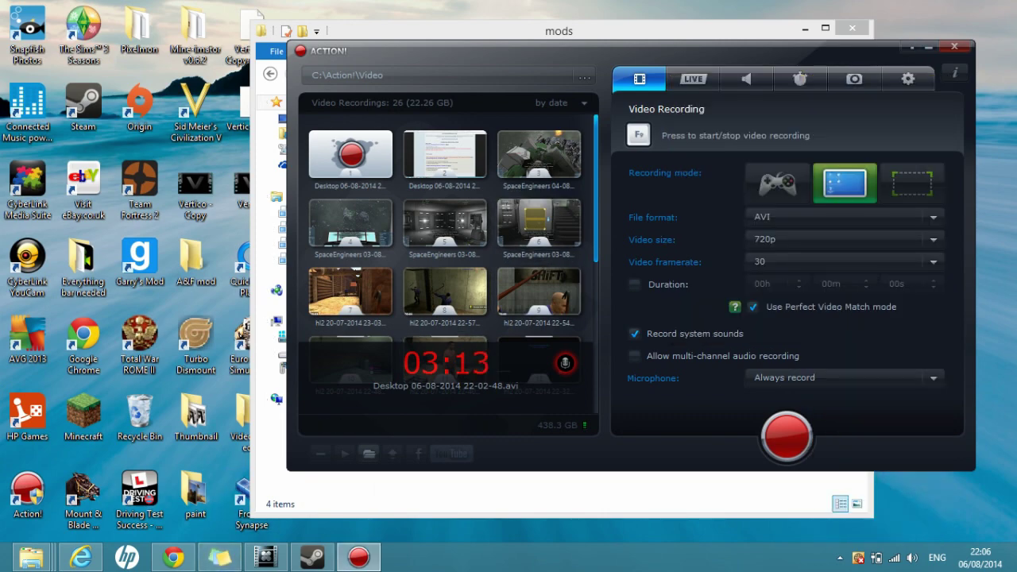
{"action": "left_click", "coordinate": [928, 47]}
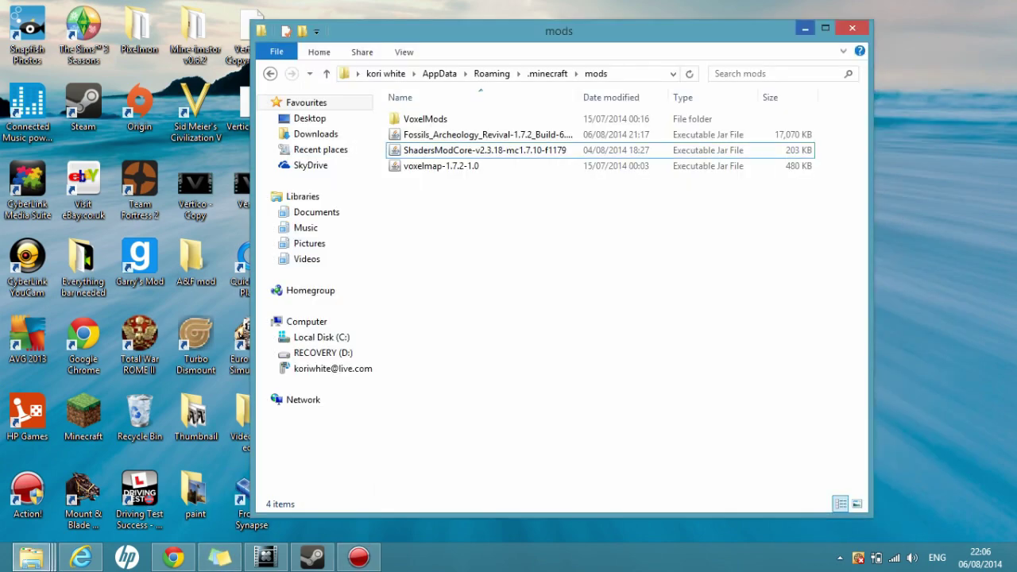
{"action": "left_click", "coordinate": [805, 28]}
- Start the Minecraft launcher from the desktop and allow the file to run
{"action": "left_click", "coordinate": [83, 417]}
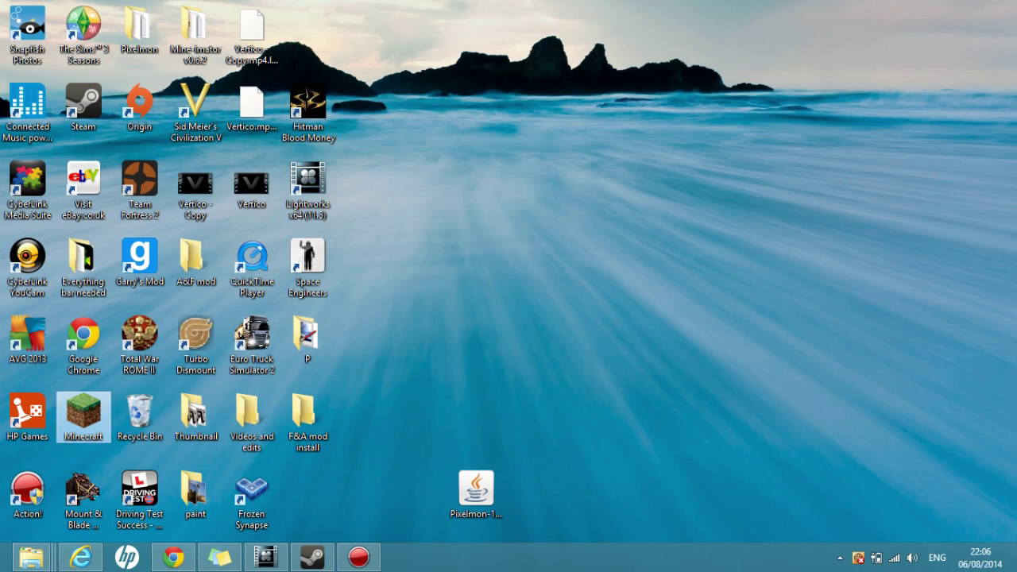
{"action": "double_click", "coordinate": [84, 417]}
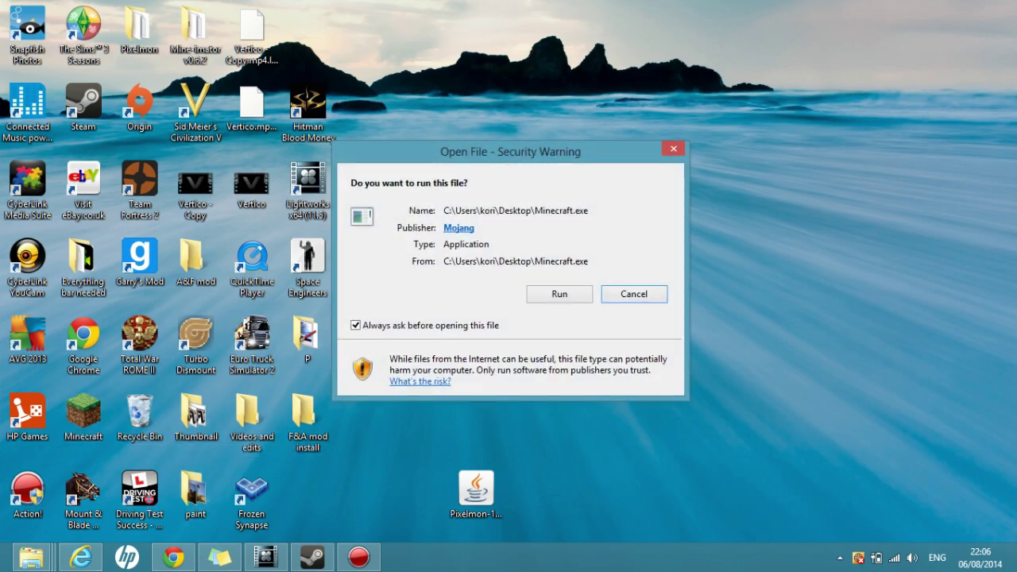
{"action": "left_click", "coordinate": [559, 294]}
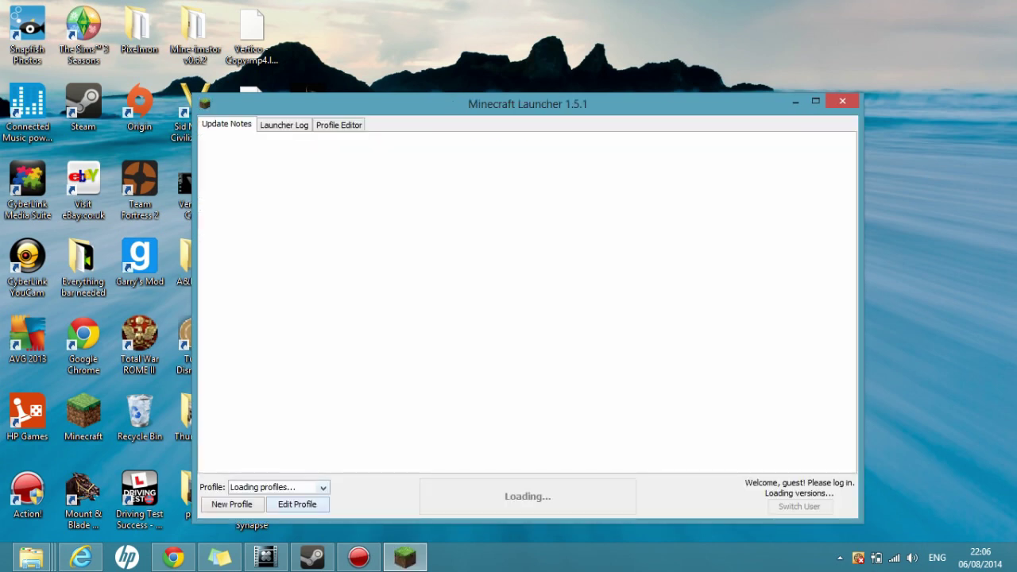
- Edit the Forge profile, open its game directory, look inside the mods folder, and minimize the folder window
{"action": "left_click", "coordinate": [278, 487]}
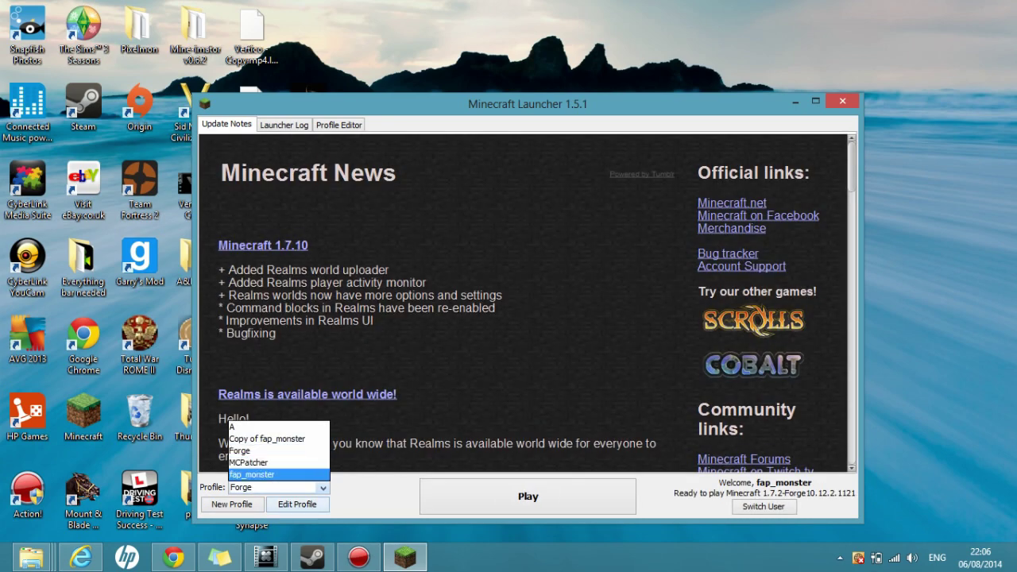
{"action": "left_click", "coordinate": [297, 504]}
{"action": "left_click", "coordinate": [297, 504]}
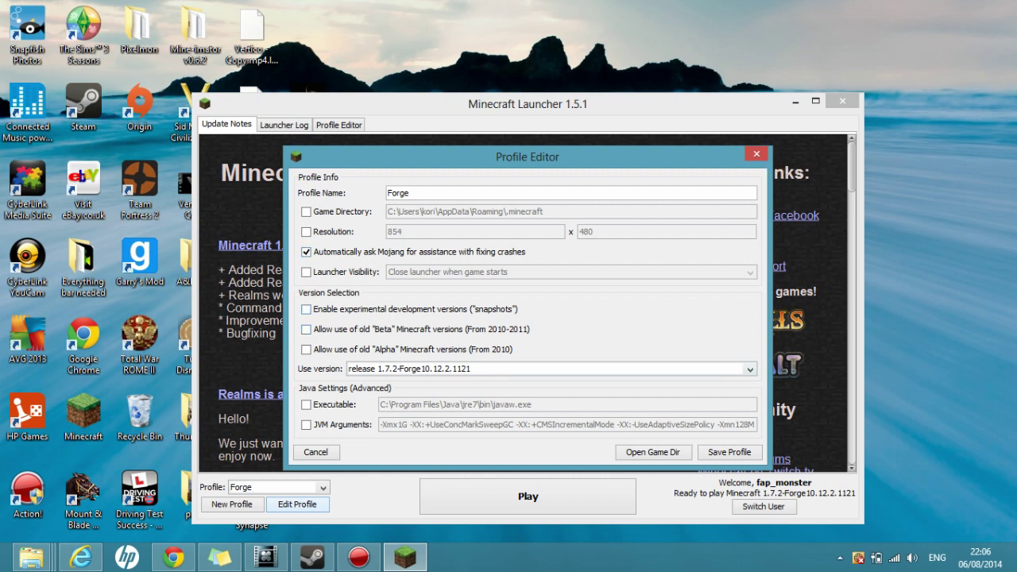
{"action": "left_click", "coordinate": [653, 451]}
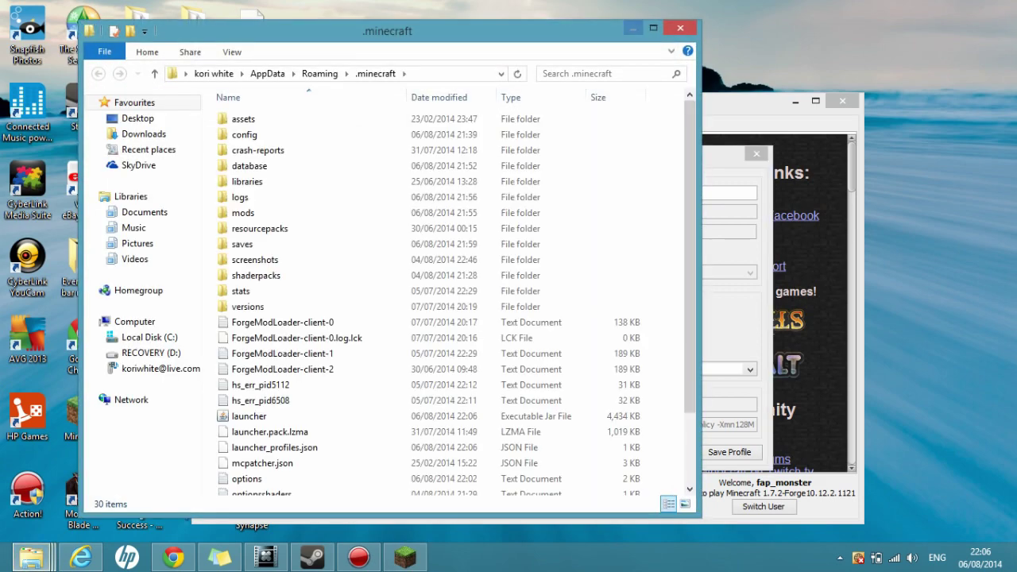
{"action": "left_click", "coordinate": [633, 27]}
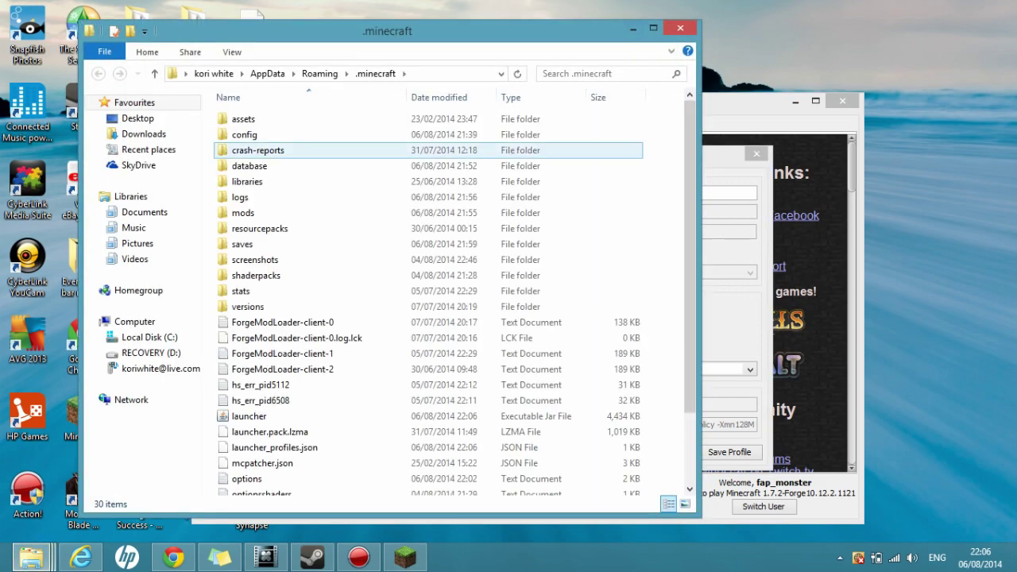
{"action": "left_click", "coordinate": [243, 213]}
{"action": "double_click", "coordinate": [243, 213]}
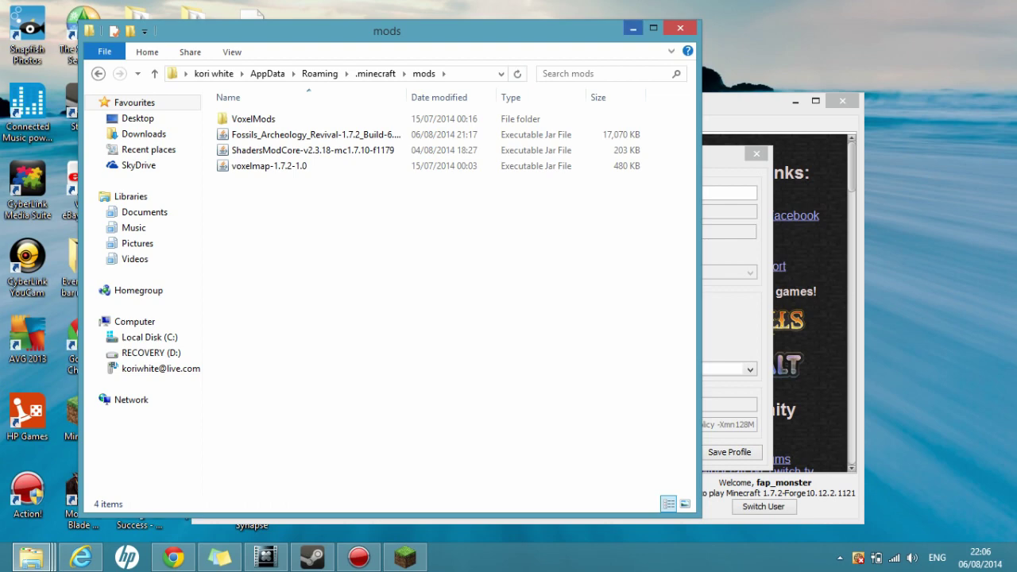
{"action": "left_click", "coordinate": [632, 27]}
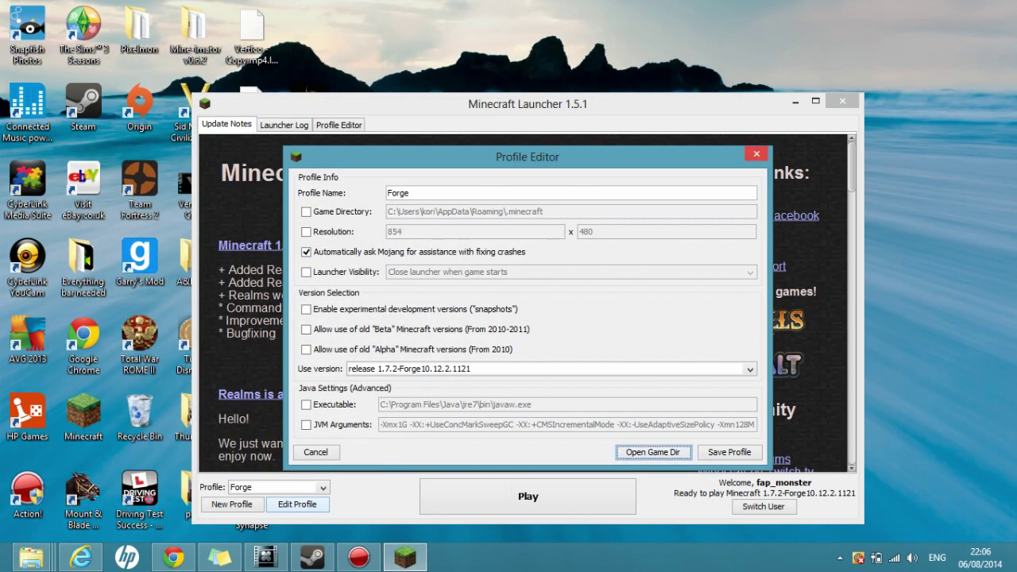
- Save the Forge profile, launch Minecraft with it, and close the game at the main menu
{"action": "left_click", "coordinate": [729, 453]}
{"action": "left_click", "coordinate": [526, 496]}
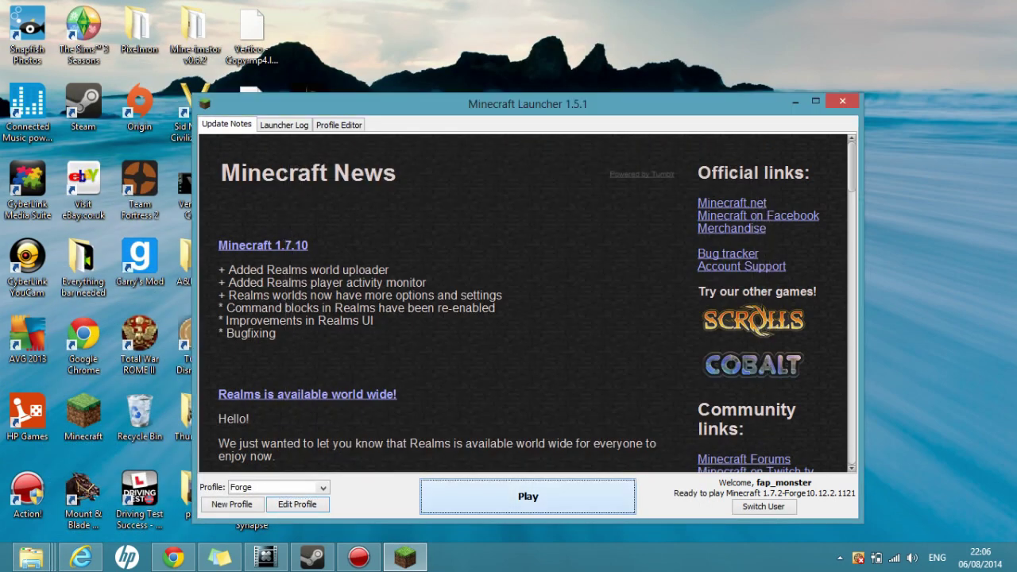
{"action": "left_click", "coordinate": [527, 496]}
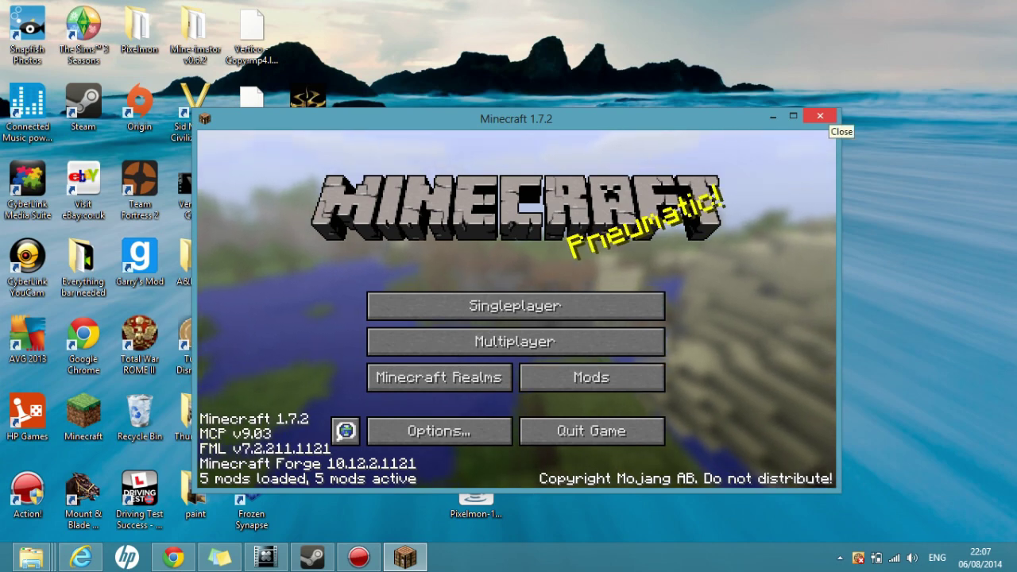
{"action": "left_click", "coordinate": [820, 116]}
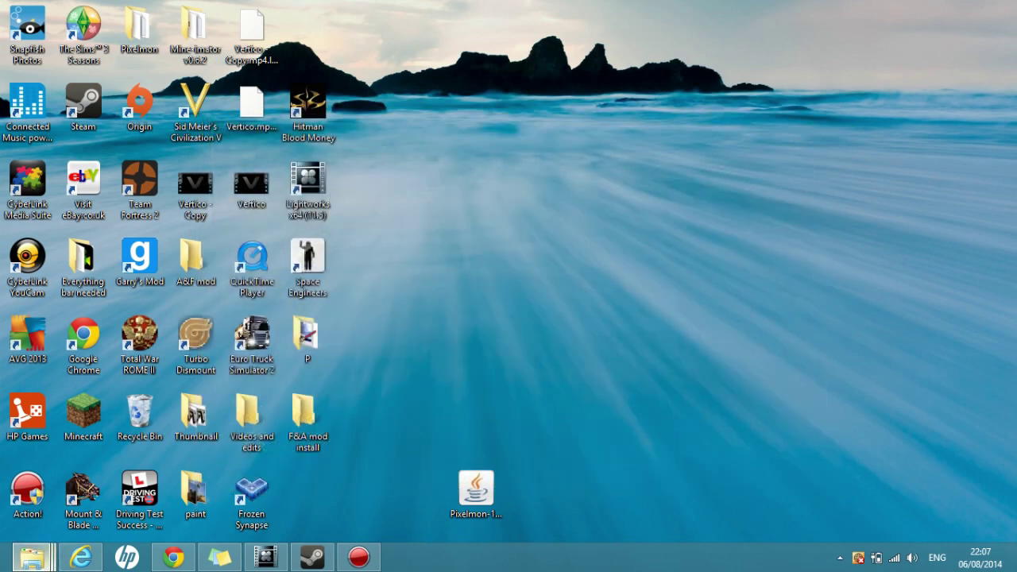
- Bring up the F&A mod install folder and restore it to a smaller window so the mods folder shows beside it
{"action": "mouse_move", "coordinate": [32, 558]}
{"action": "left_click", "coordinate": [259, 477]}
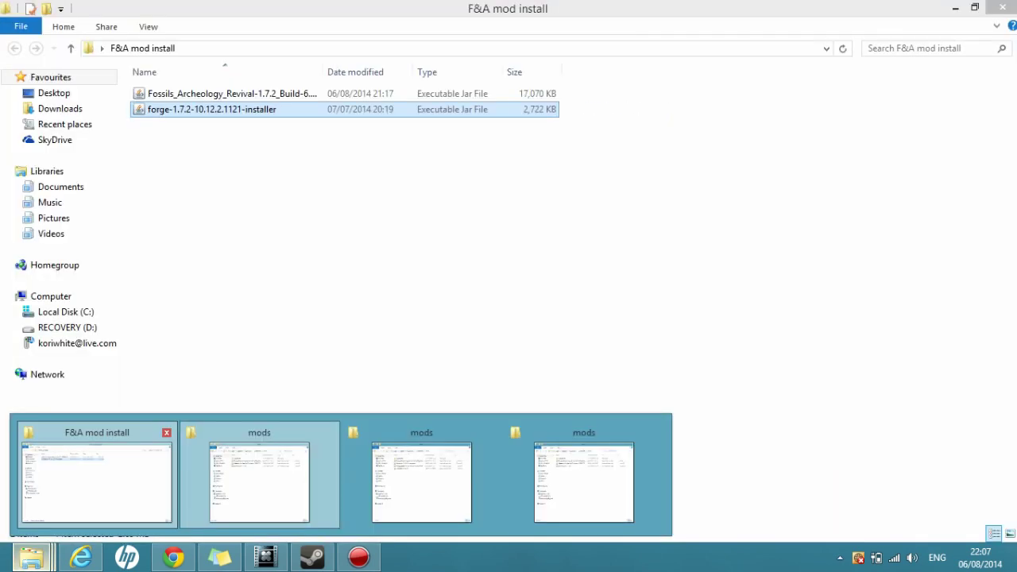
{"action": "left_click", "coordinate": [87, 477]}
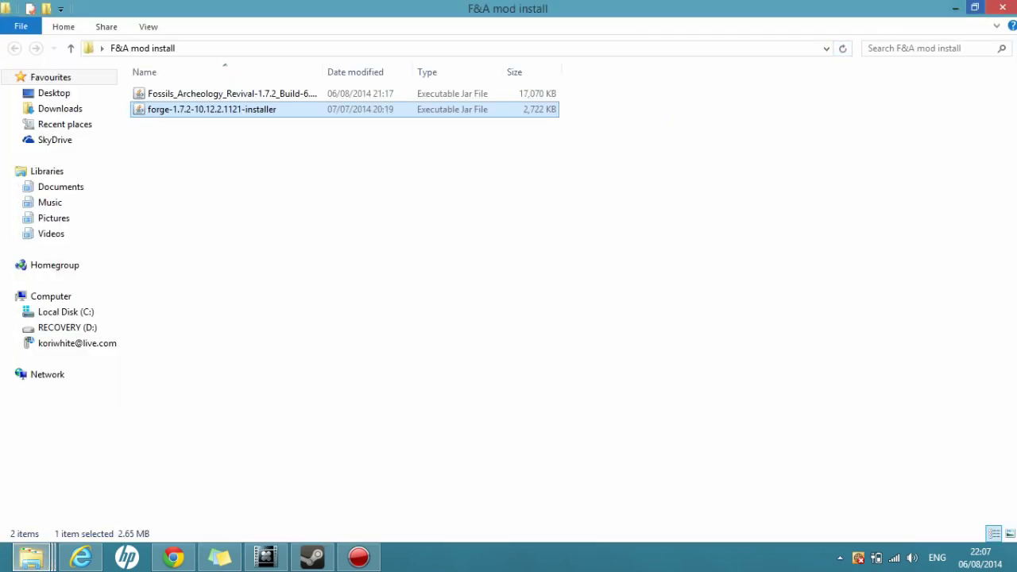
{"action": "left_click", "coordinate": [974, 7]}
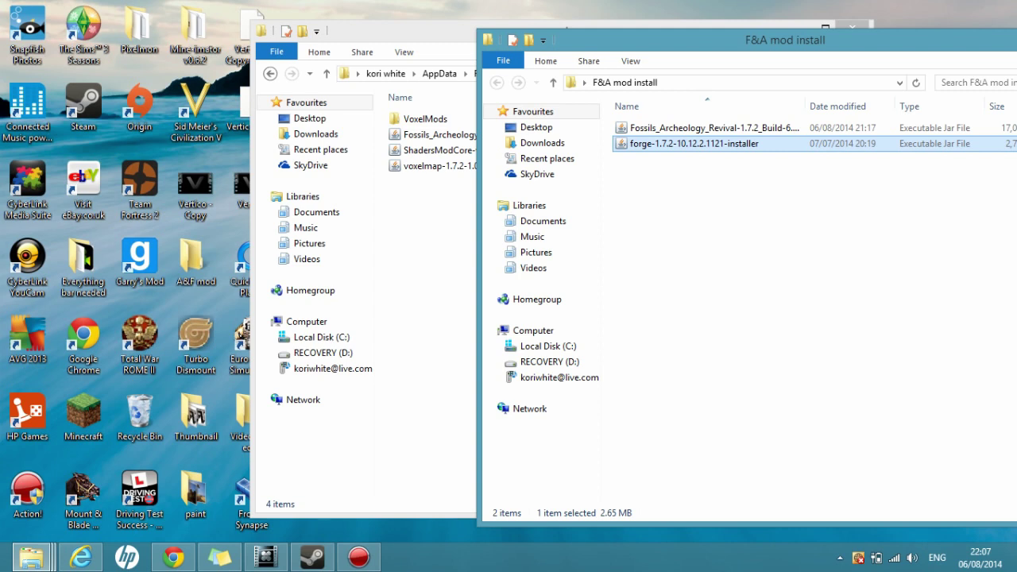
{"action": "left_click_drag", "start_coordinate": [526, 145], "coordinate": [700, 144]}
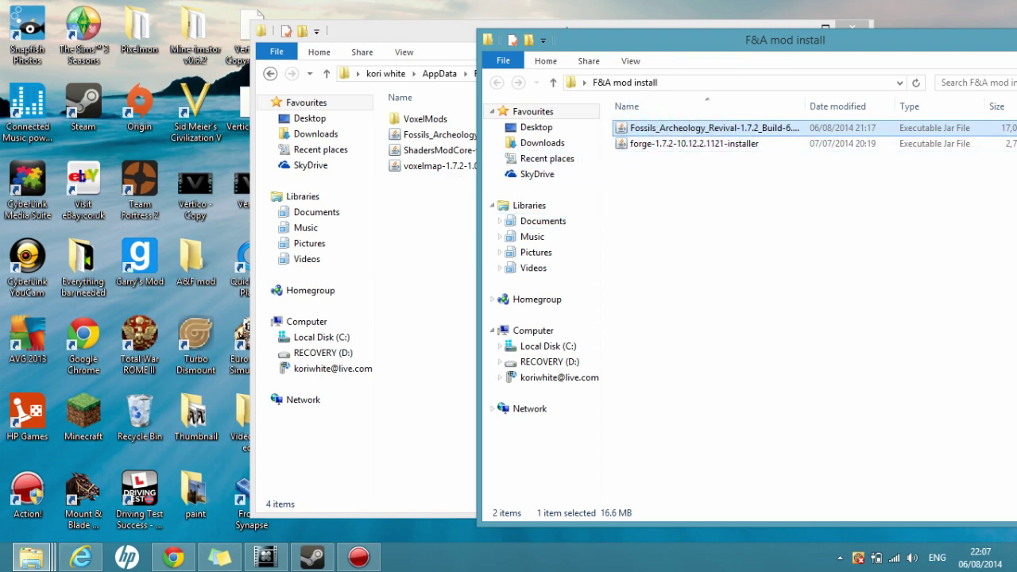
{"action": "left_click", "coordinate": [430, 310]}
{"action": "left_click_drag", "start_coordinate": [561, 307], "coordinate": [455, 183]}
{"action": "left_click_drag", "start_coordinate": [565, 228], "coordinate": [463, 207]}
{"action": "left_click", "coordinate": [922, 238]}
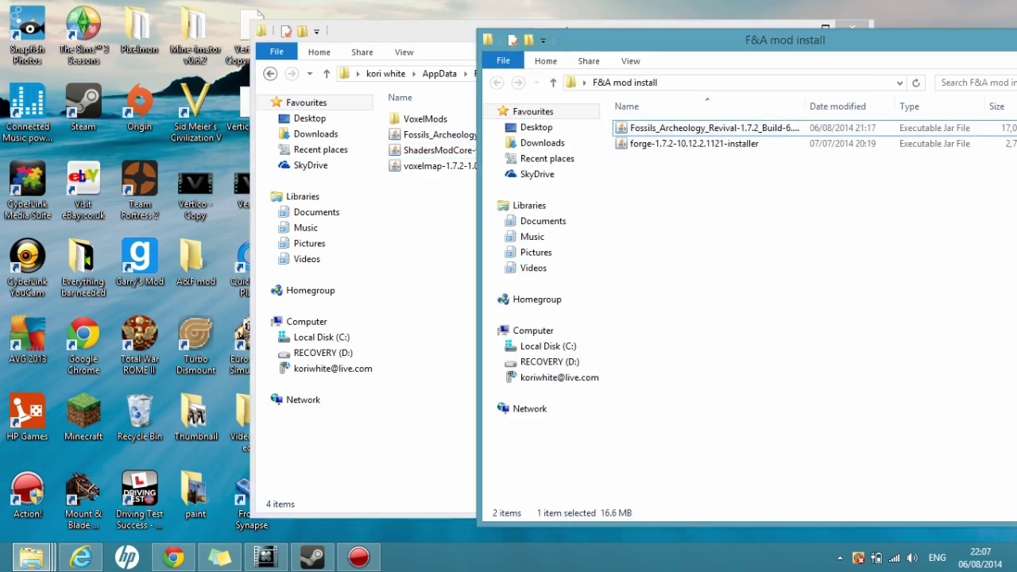
- Move the F&A mod install window clear of the mods folder contents, and close both folder windows
{"action": "left_click_drag", "start_coordinate": [834, 44], "coordinate": [524, 198]}
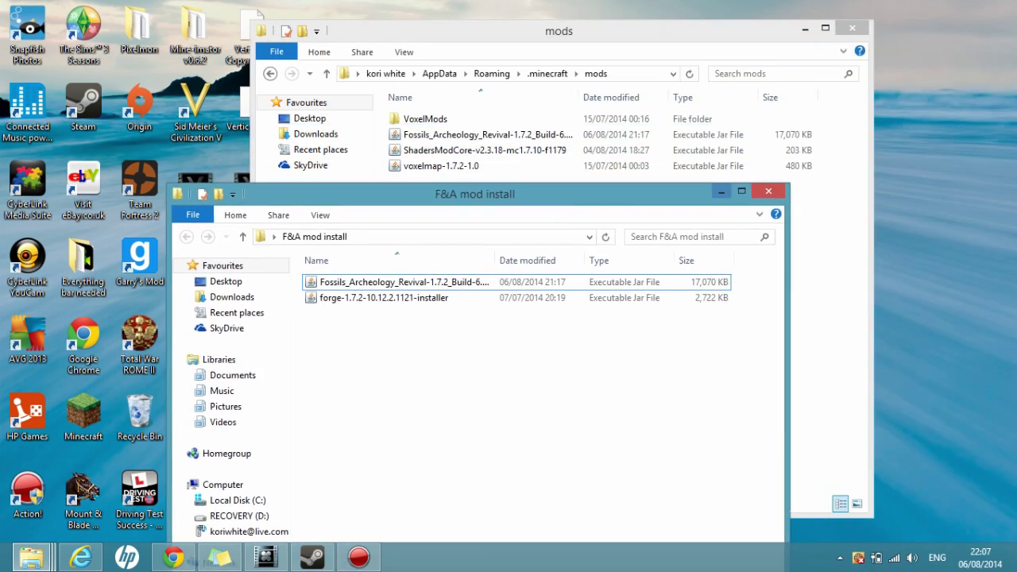
{"action": "left_click", "coordinate": [768, 191]}
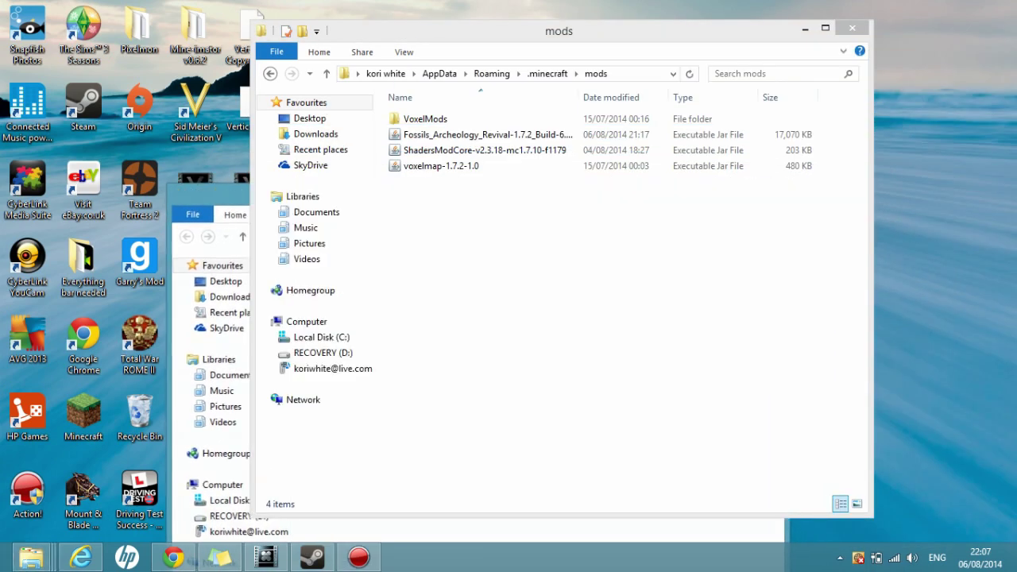
{"action": "left_click", "coordinate": [852, 28]}
- Start the Minecraft launcher from the desktop, allow it to run, and launch the game with the Forge profile
{"action": "double_click", "coordinate": [84, 414]}
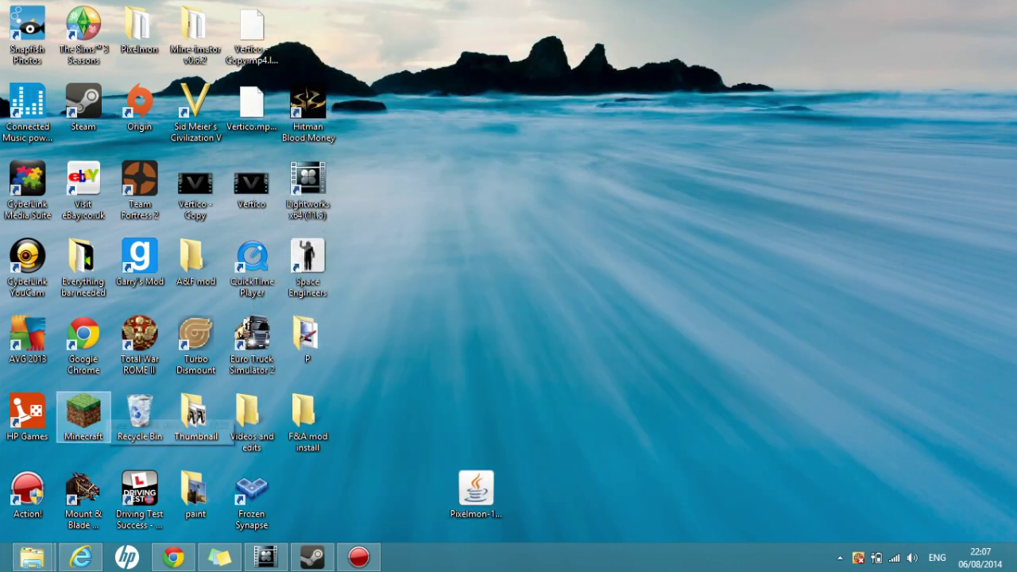
{"action": "key", "text": "Return"}
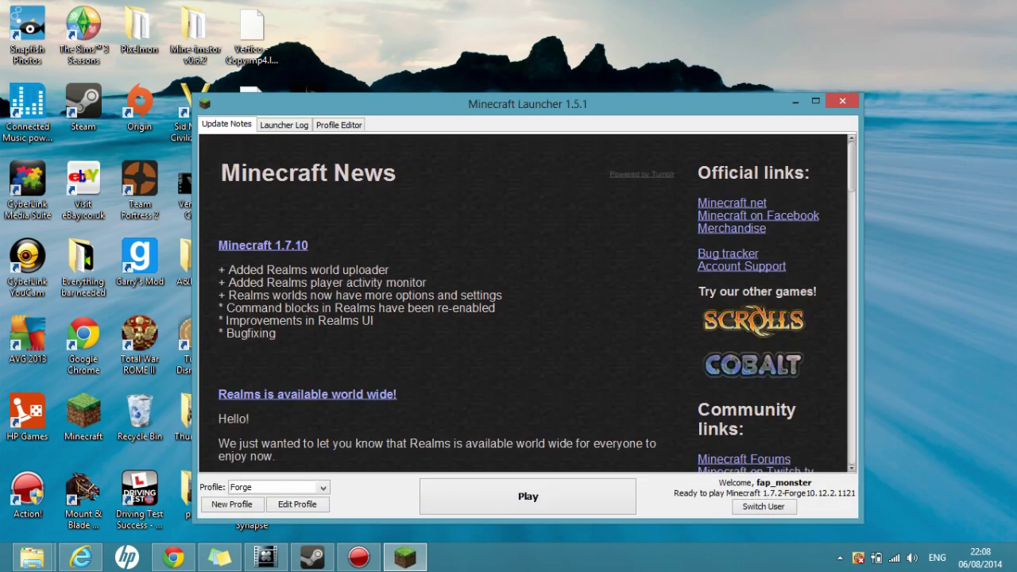
{"action": "left_click", "coordinate": [526, 496]}
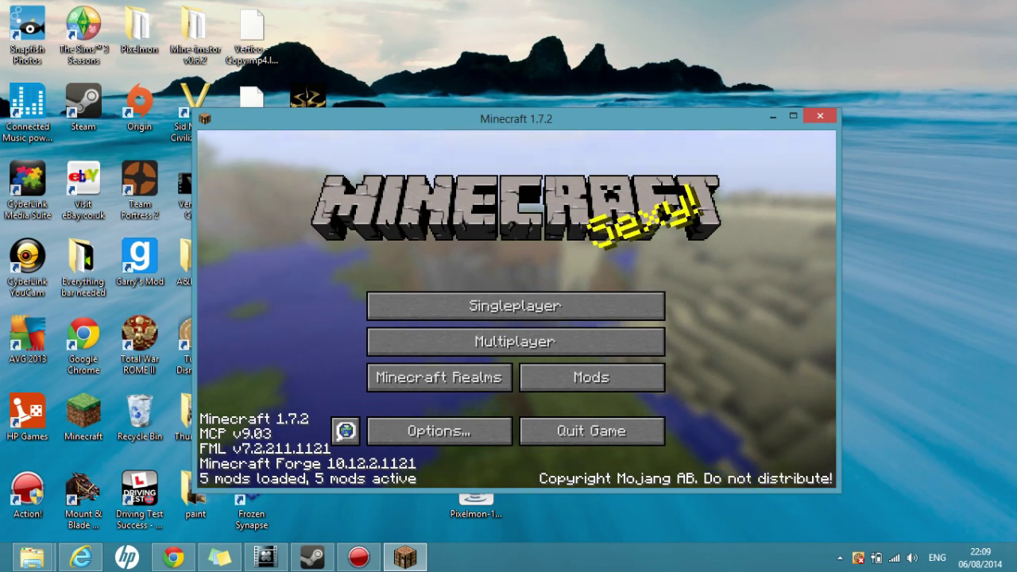
- Create a new singleplayer world with the default name New World and the game mode set to Creative
{"action": "left_click", "coordinate": [515, 306]}
{"action": "left_click", "coordinate": [515, 208]}
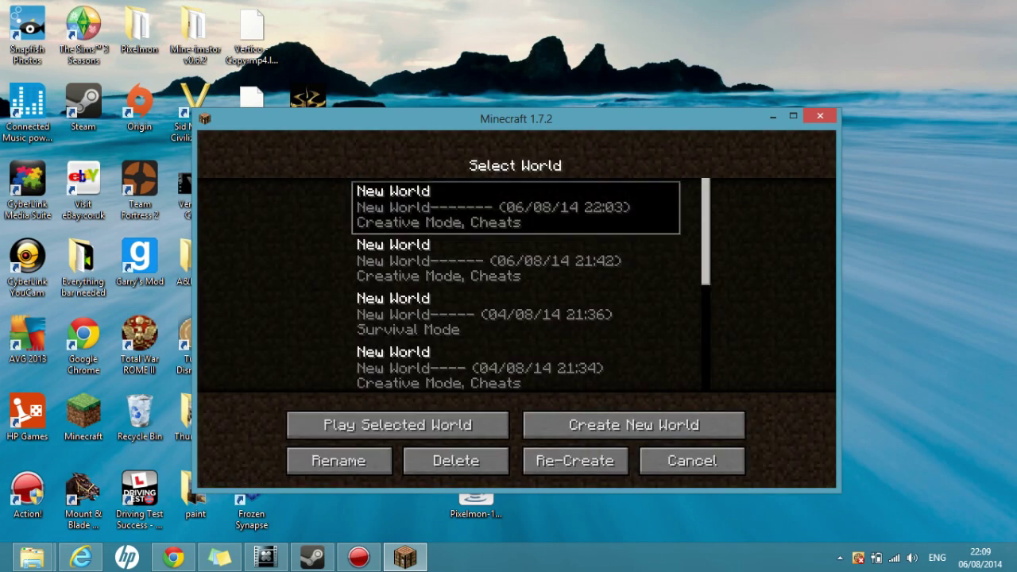
{"action": "left_click", "coordinate": [574, 425]}
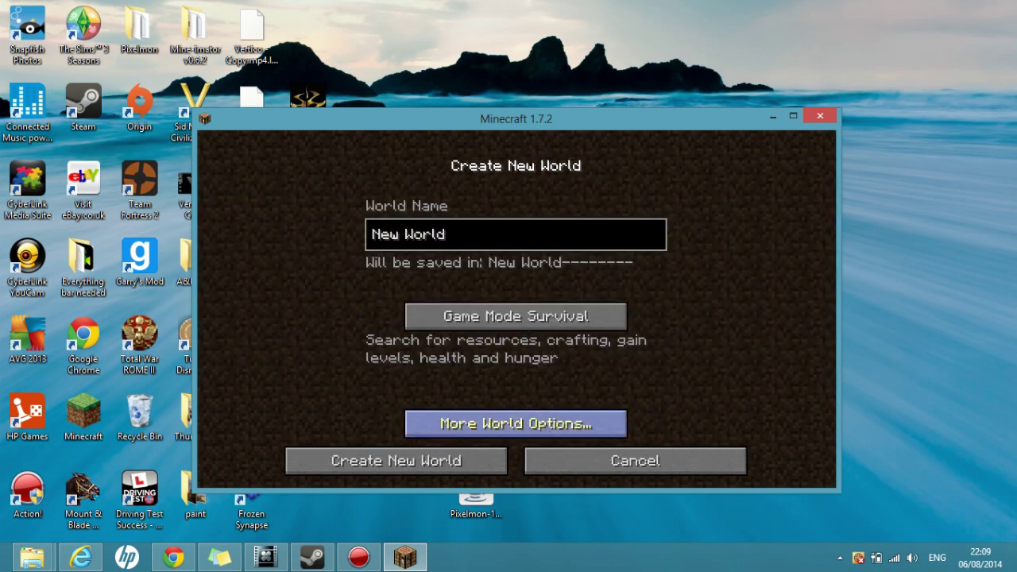
{"action": "left_click", "coordinate": [516, 316]}
{"action": "left_click", "coordinate": [515, 316]}
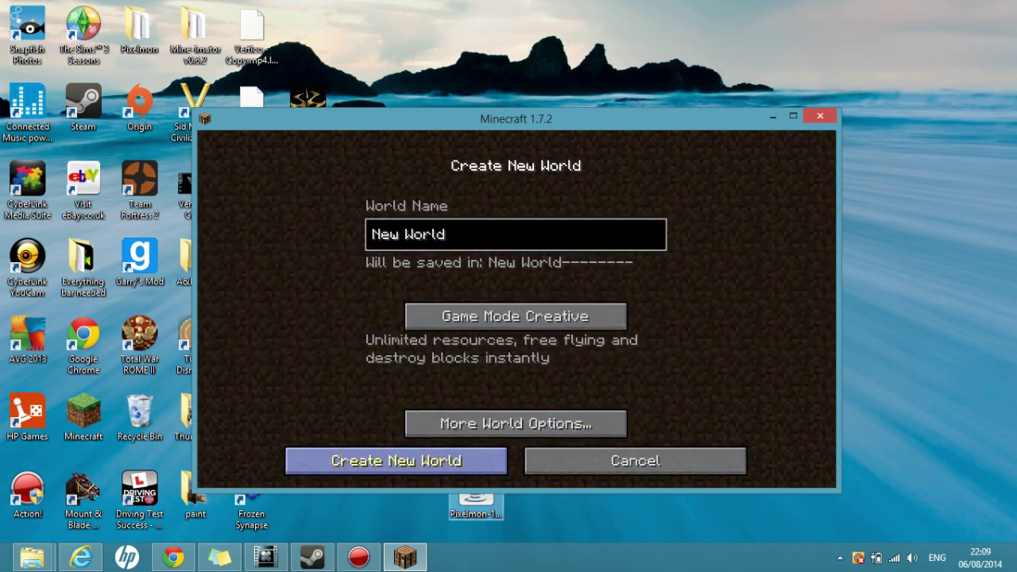
{"action": "left_click", "coordinate": [396, 461]}
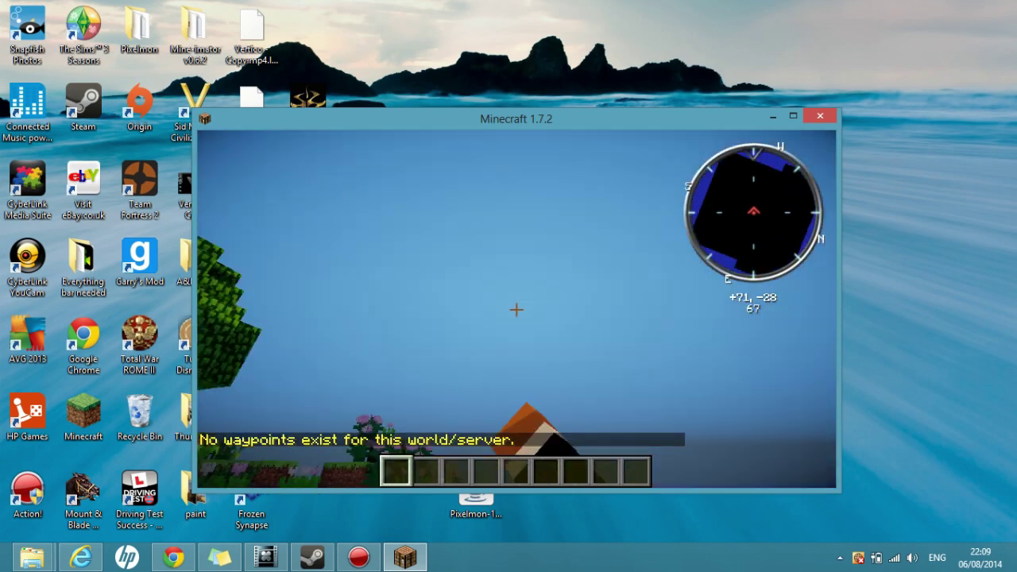
- Look down at the ground in the new world and walk forward from the grass toward the sandy shore
{"action": "mouse_move", "coordinate": [517, 358]}
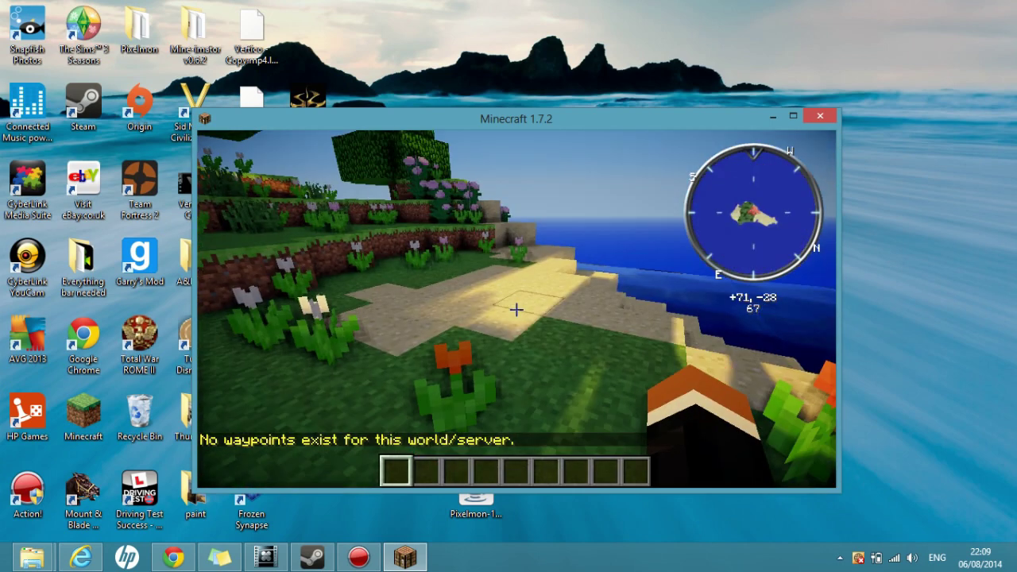
{"action": "key", "text": "w"}
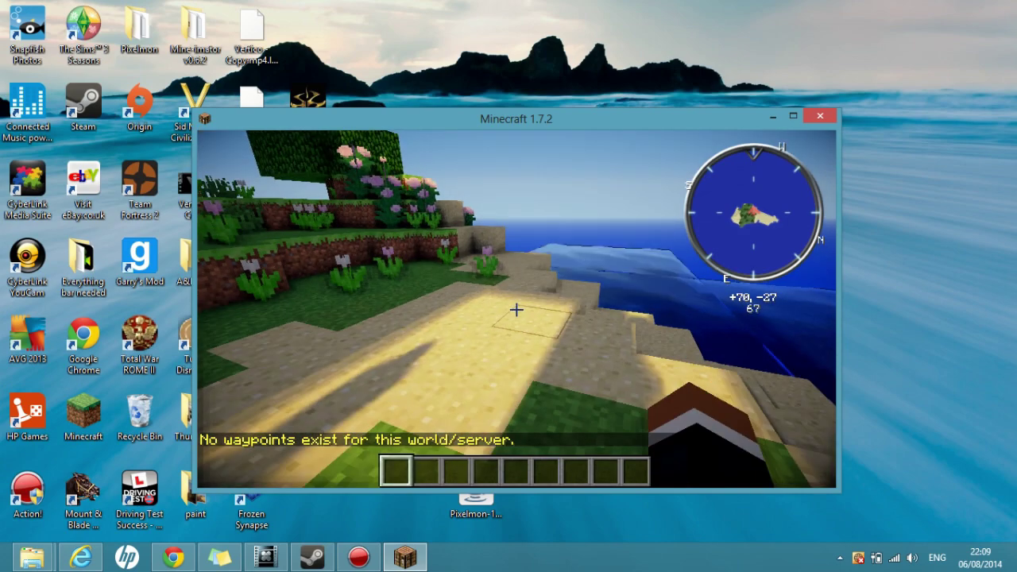